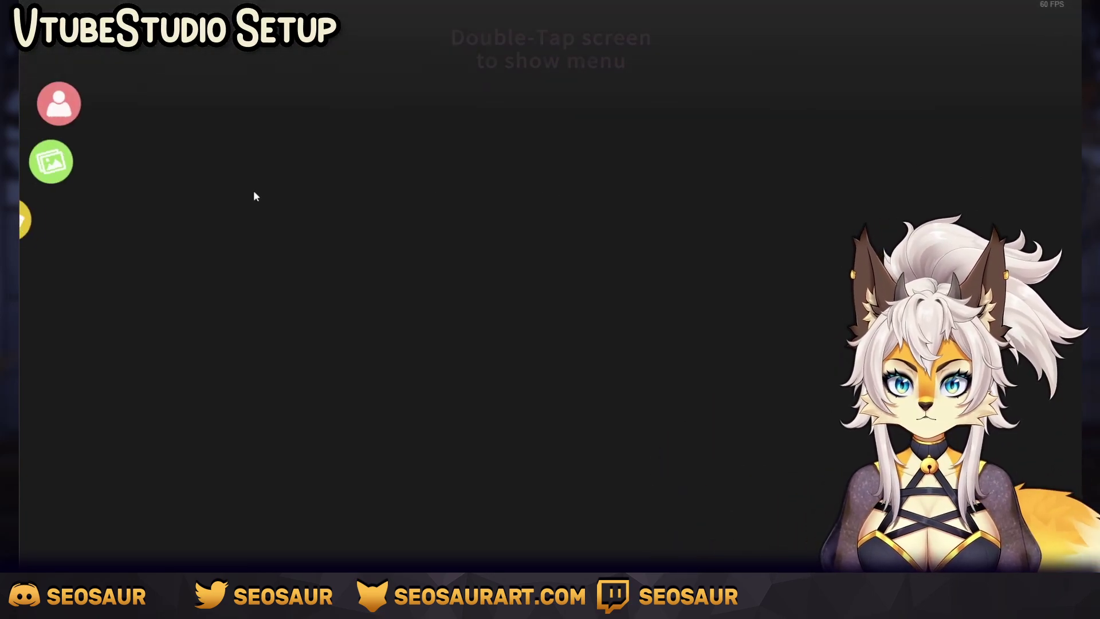
Load the 'No Icon' bloodwing dragon model from the model list
{"action": "left_click", "coordinate": [50, 105]}
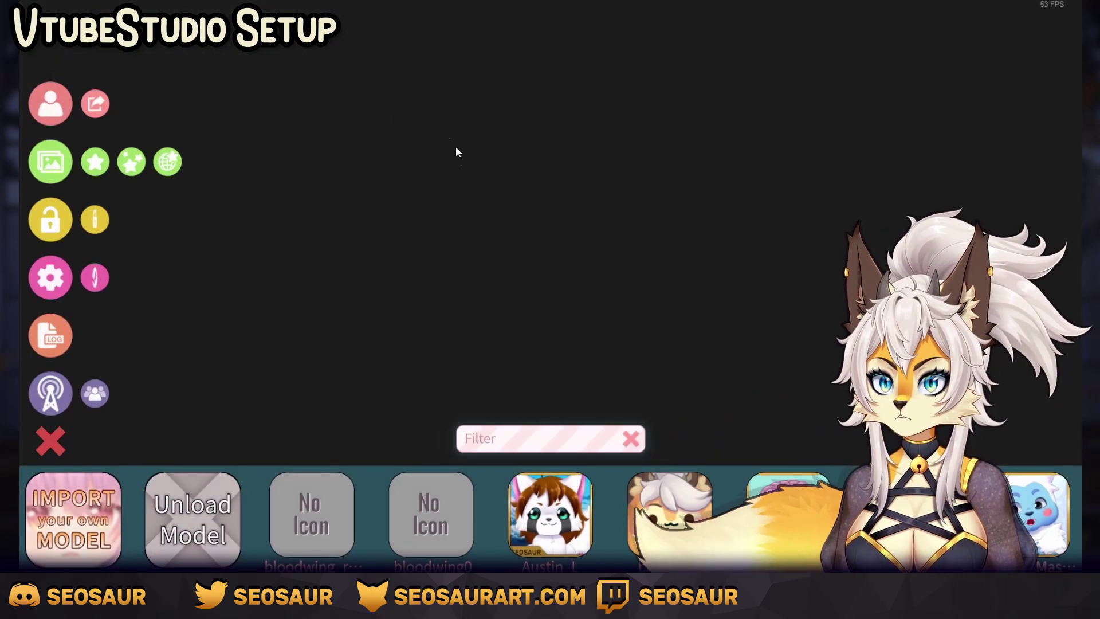
{"action": "left_click", "coordinate": [331, 509]}
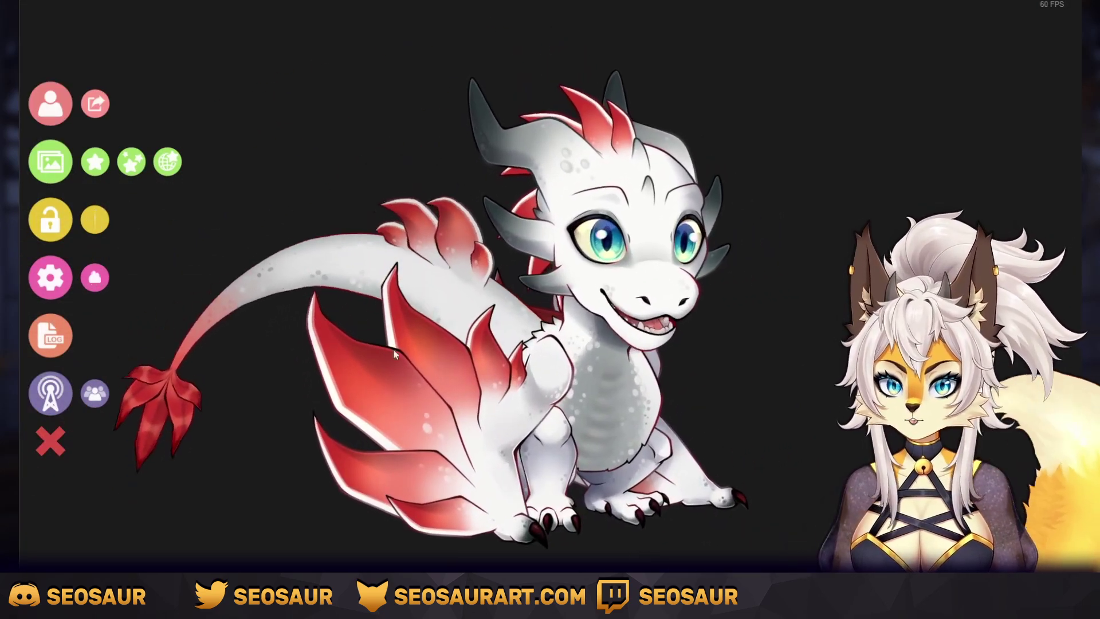
Open the dragon's Model Settings and inspect the Mouth Open parameter mapping
{"action": "left_click", "coordinate": [51, 279]}
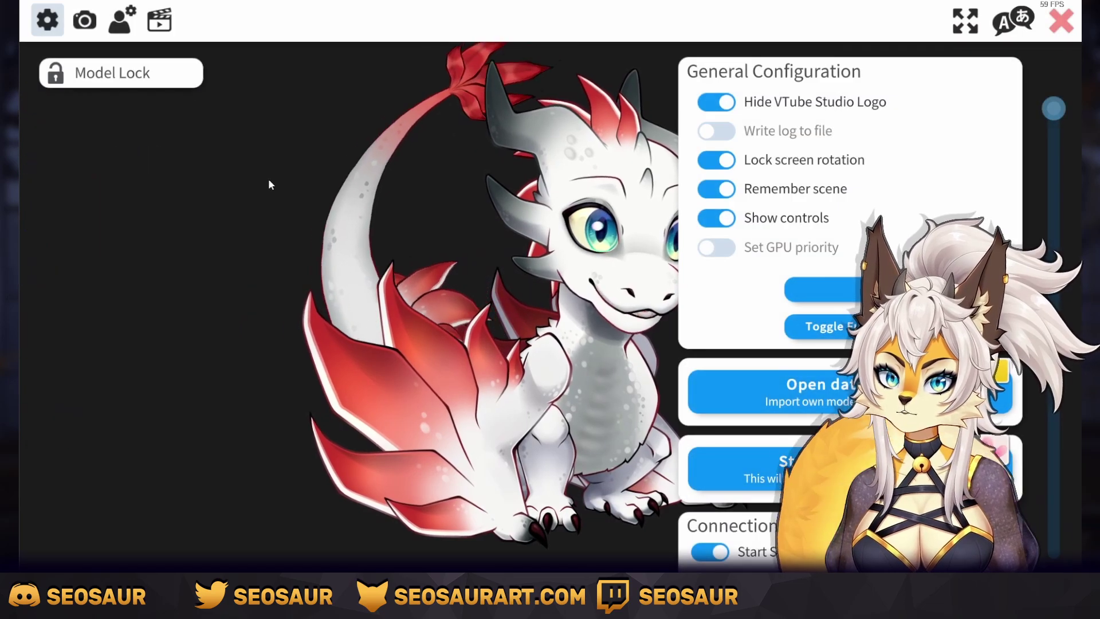
{"action": "left_click", "coordinate": [120, 23]}
{"action": "scroll", "coordinate": [775, 326], "scroll_direction": "down", "scroll_amount": 10}
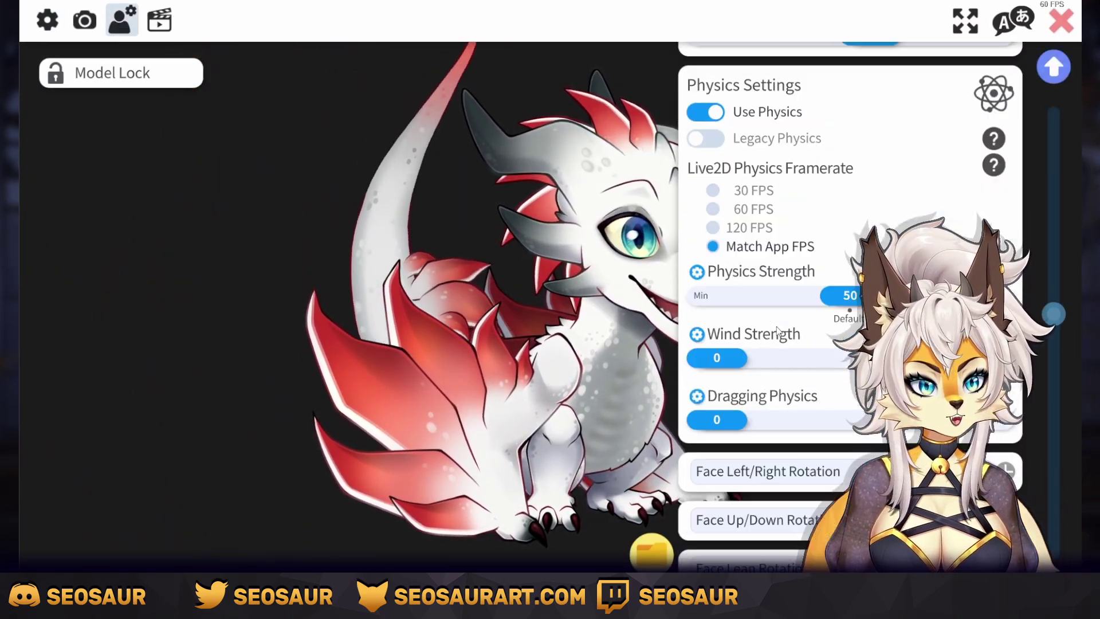
{"action": "scroll", "coordinate": [783, 335], "scroll_direction": "down", "scroll_amount": 3}
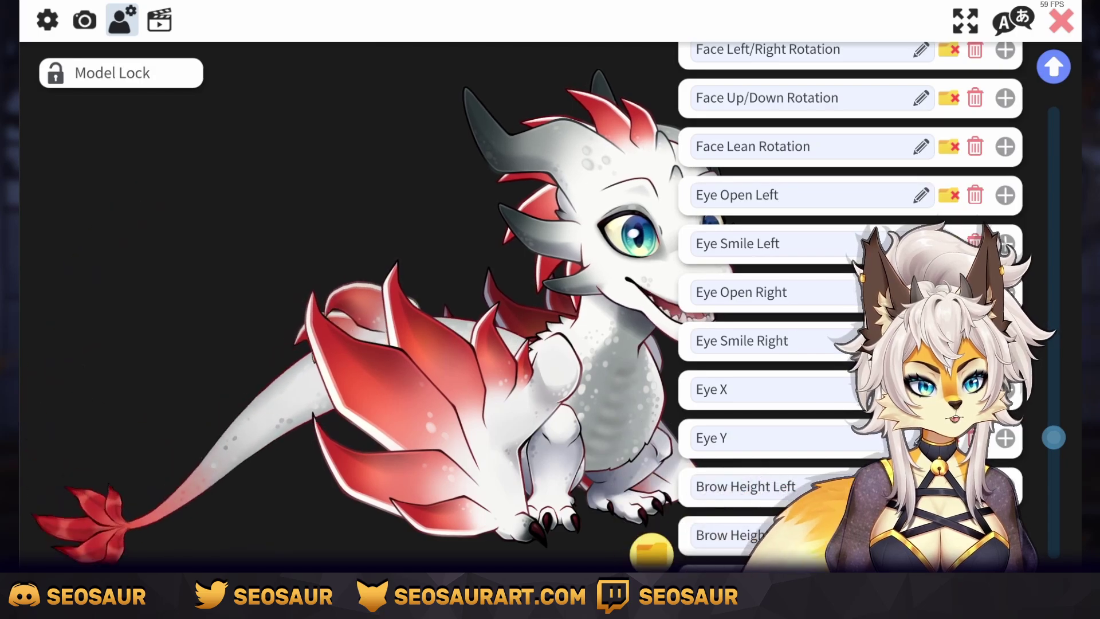
{"action": "scroll", "coordinate": [849, 307], "scroll_direction": "down", "scroll_amount": 5}
{"action": "left_click", "coordinate": [1013, 411]}
{"action": "scroll", "coordinate": [1013, 411], "scroll_direction": "down", "scroll_amount": 3}
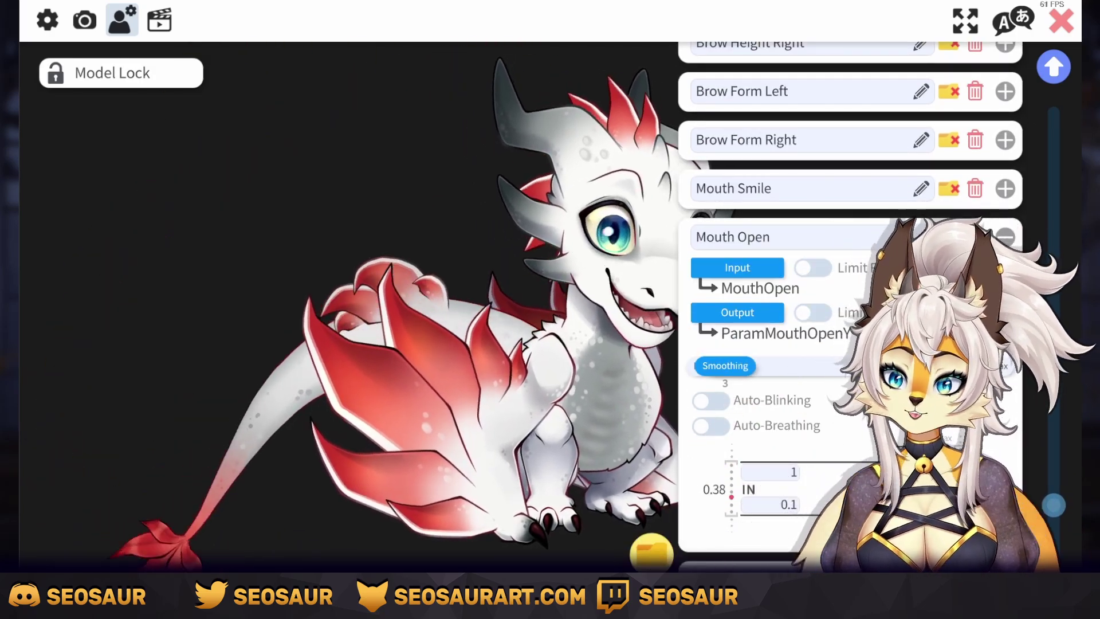
{"action": "left_click", "coordinate": [1005, 236]}
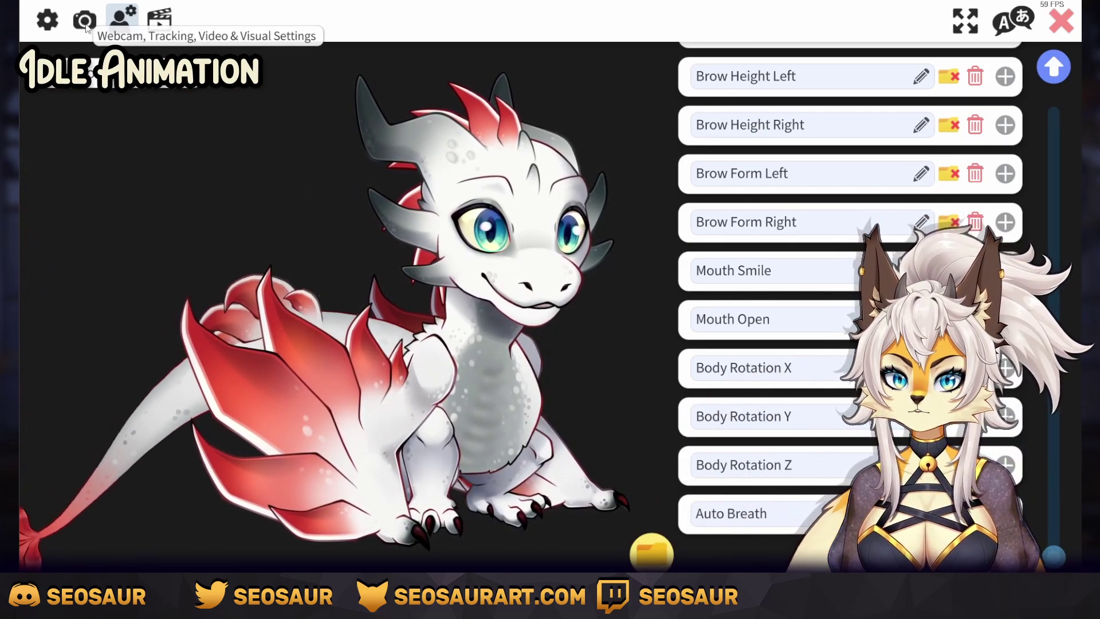
Drag the Record Live2D Animation recording length slider to 60 seconds
{"action": "left_click", "coordinate": [85, 26]}
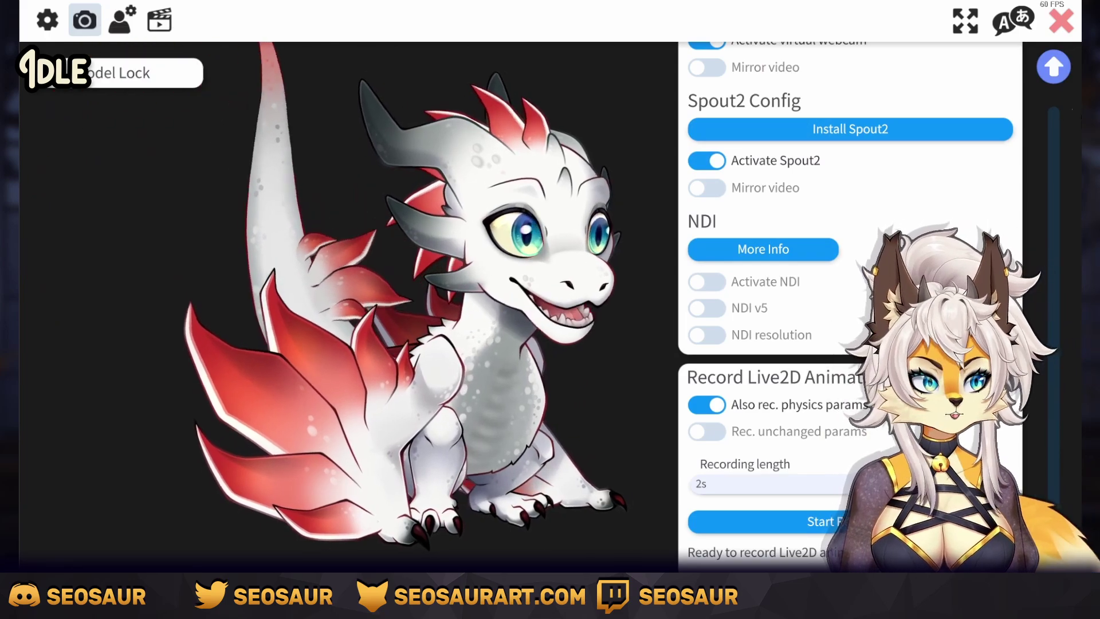
{"action": "mouse_move", "coordinate": [1058, 558]}
{"action": "left_mouse_down"}
{"action": "mouse_move", "coordinate": [1068, 102]}
{"action": "mouse_move", "coordinate": [1054, 556]}
{"action": "left_mouse_up"}
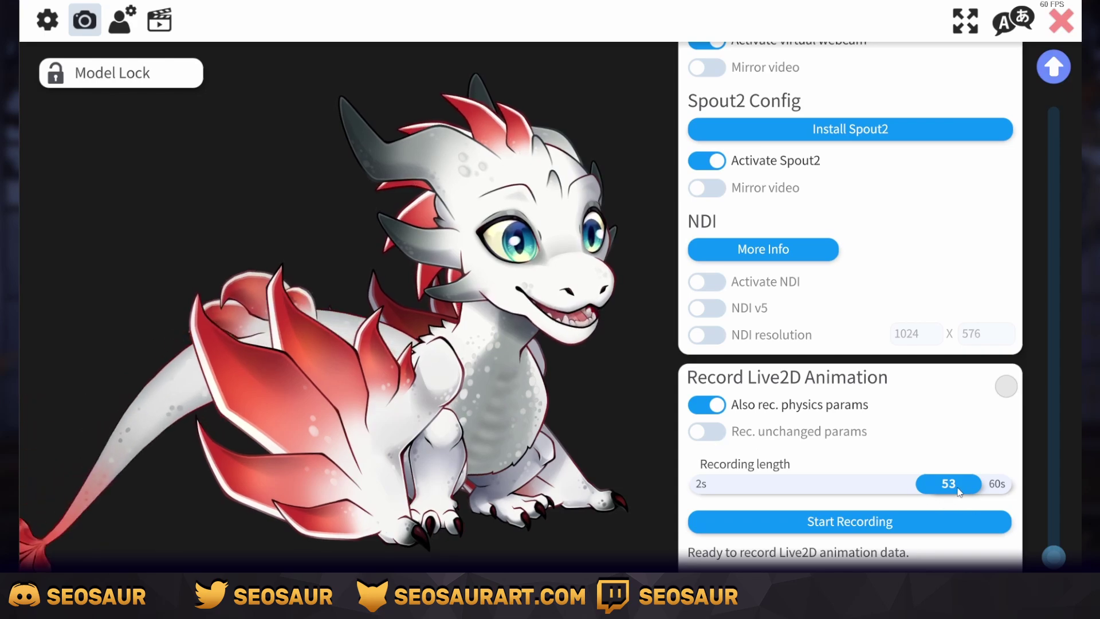
{"action": "left_click_drag", "start_coordinate": [958, 491], "coordinate": [735, 499]}
{"action": "left_click_drag", "start_coordinate": [991, 500], "coordinate": [795, 511]}
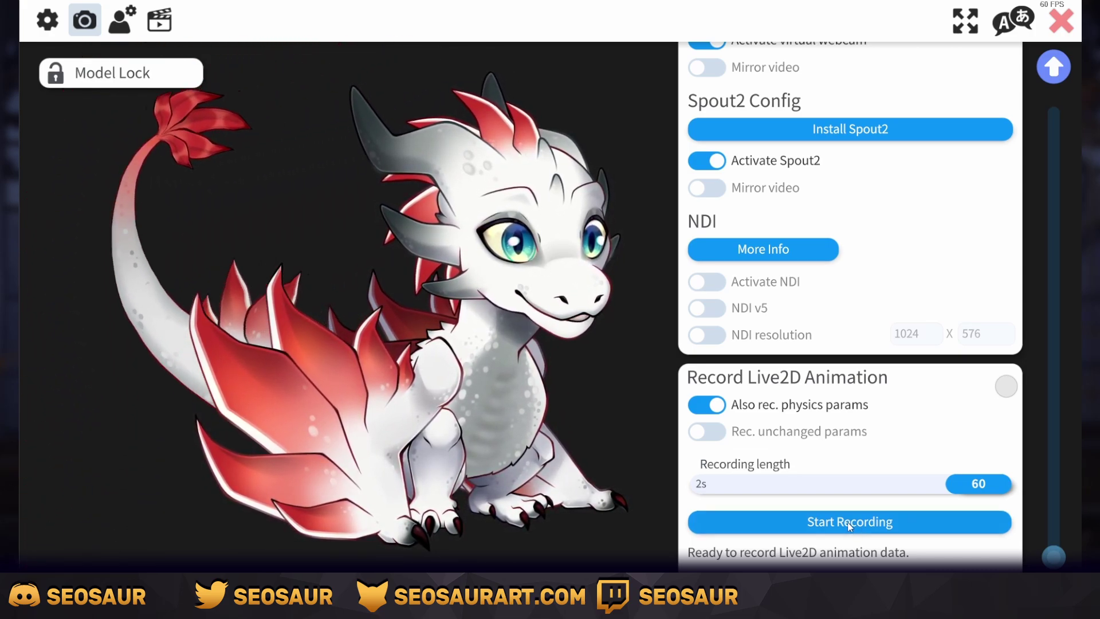
Start recording a 60-second Live2D animation of the dragon
{"action": "left_click", "coordinate": [847, 521]}
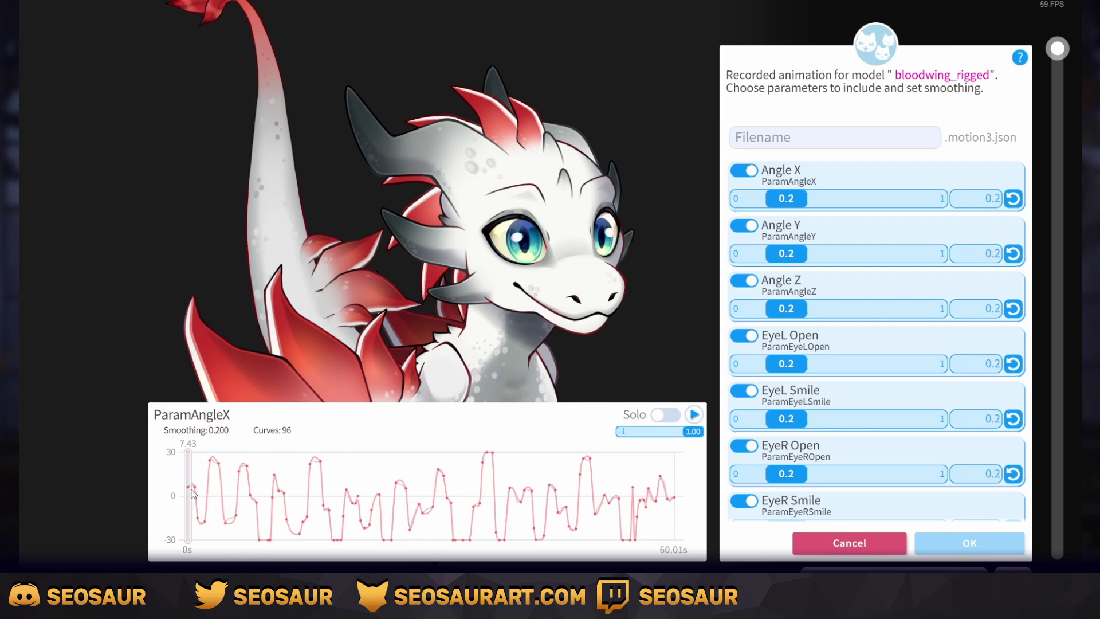
Preview the recorded motion and save it as Dragon_Idle.motion3.json
{"action": "mouse_move", "coordinate": [1057, 50]}
{"action": "left_mouse_down"}
{"action": "mouse_move", "coordinate": [1056, 533]}
{"action": "mouse_move", "coordinate": [1055, 169]}
{"action": "mouse_move", "coordinate": [1036, 48]}
{"action": "left_mouse_up"}
{"action": "left_click", "coordinate": [692, 416]}
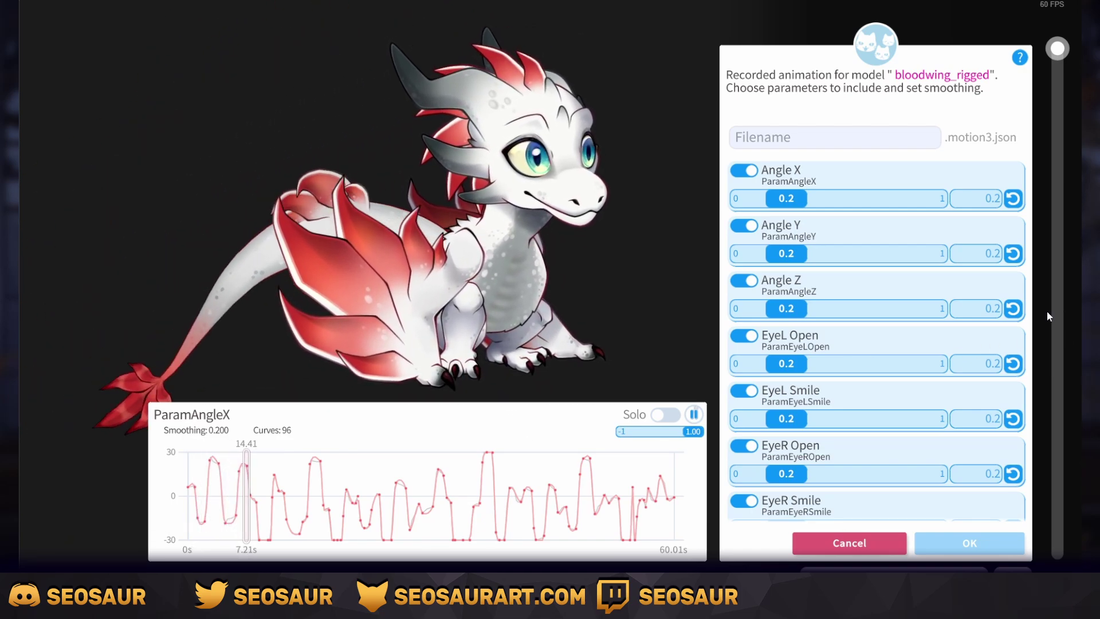
{"action": "scroll", "coordinate": [1046, 311], "scroll_direction": "down", "scroll_amount": 10}
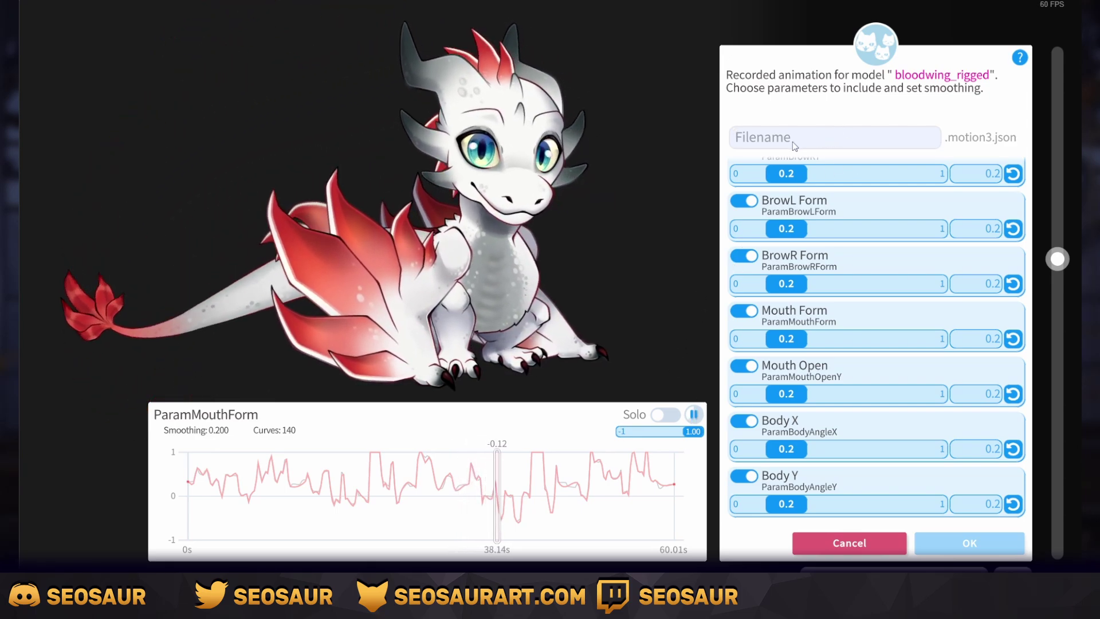
{"action": "type", "text": "Idle"}
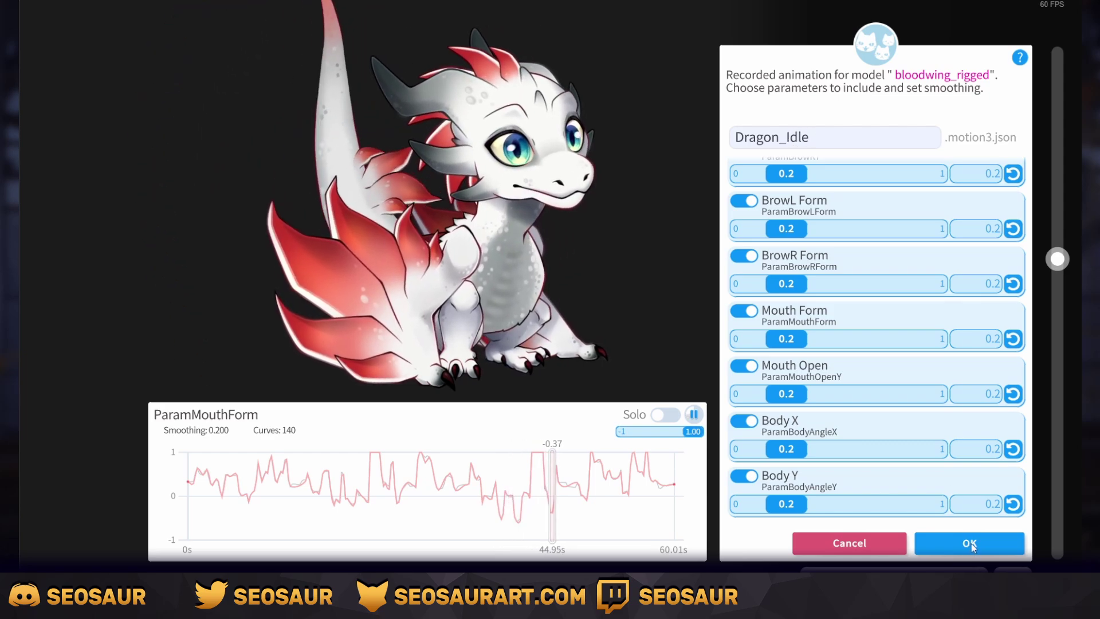
{"action": "left_click", "coordinate": [969, 542]}
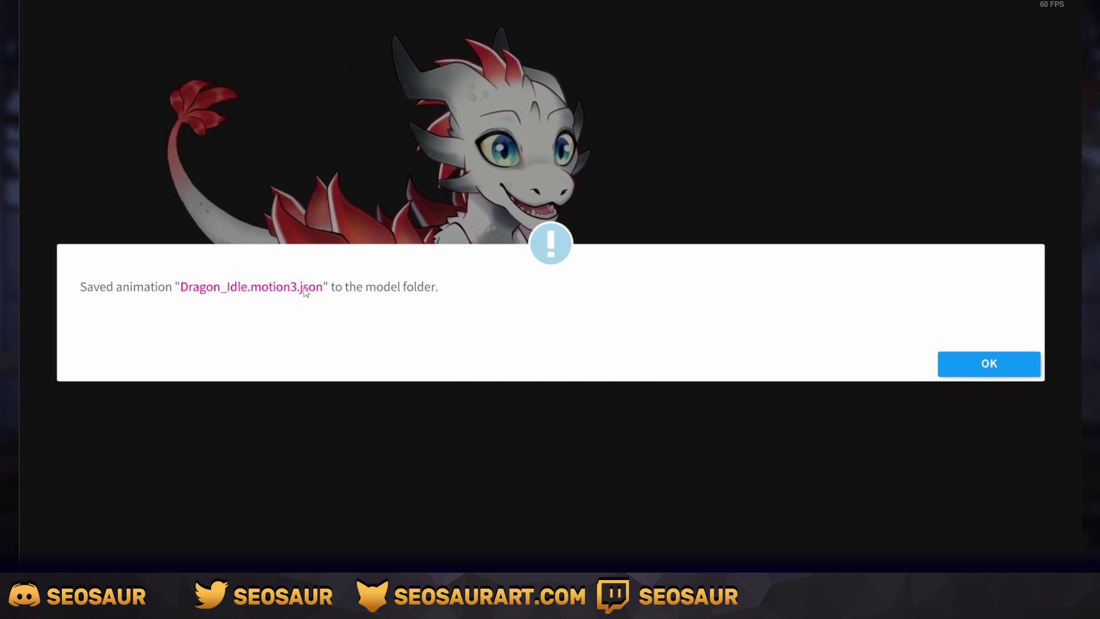
Dismiss the save notice and assign Dragon_Idle as the model's idle animation
{"action": "left_click", "coordinate": [981, 356]}
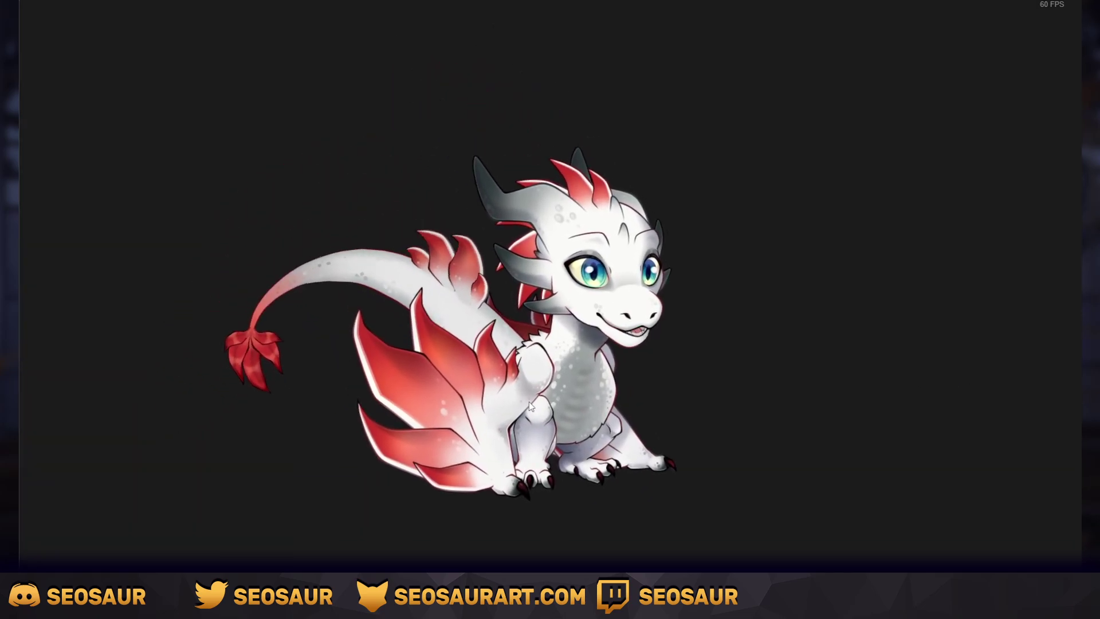
{"action": "double_click", "coordinate": [448, 383]}
{"action": "left_click", "coordinate": [44, 273]}
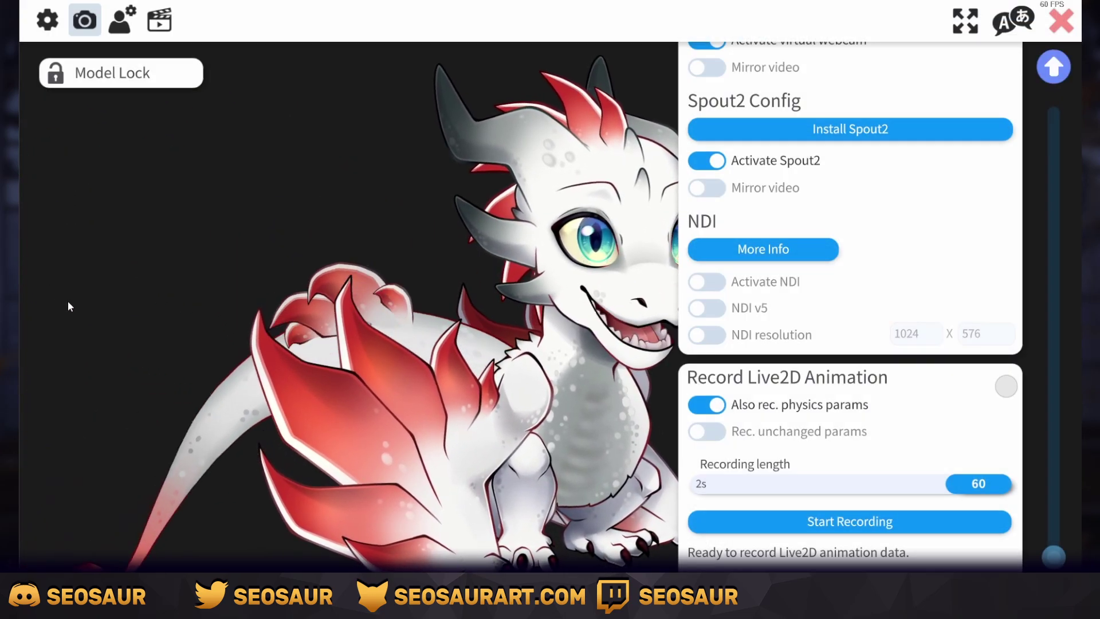
{"action": "left_click", "coordinate": [121, 20]}
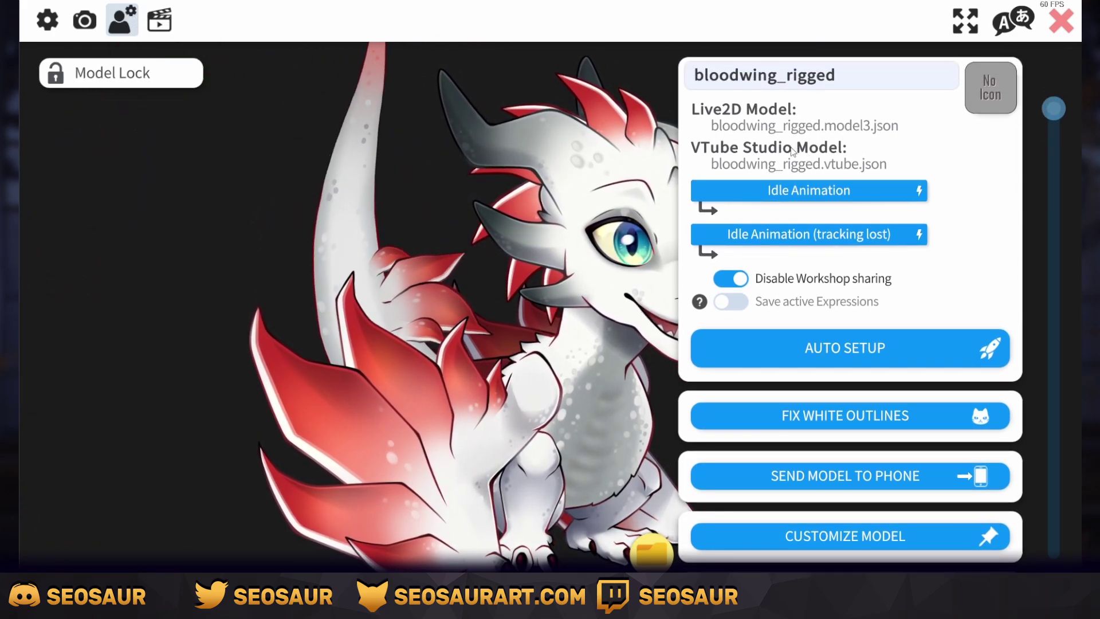
{"action": "left_click", "coordinate": [806, 191]}
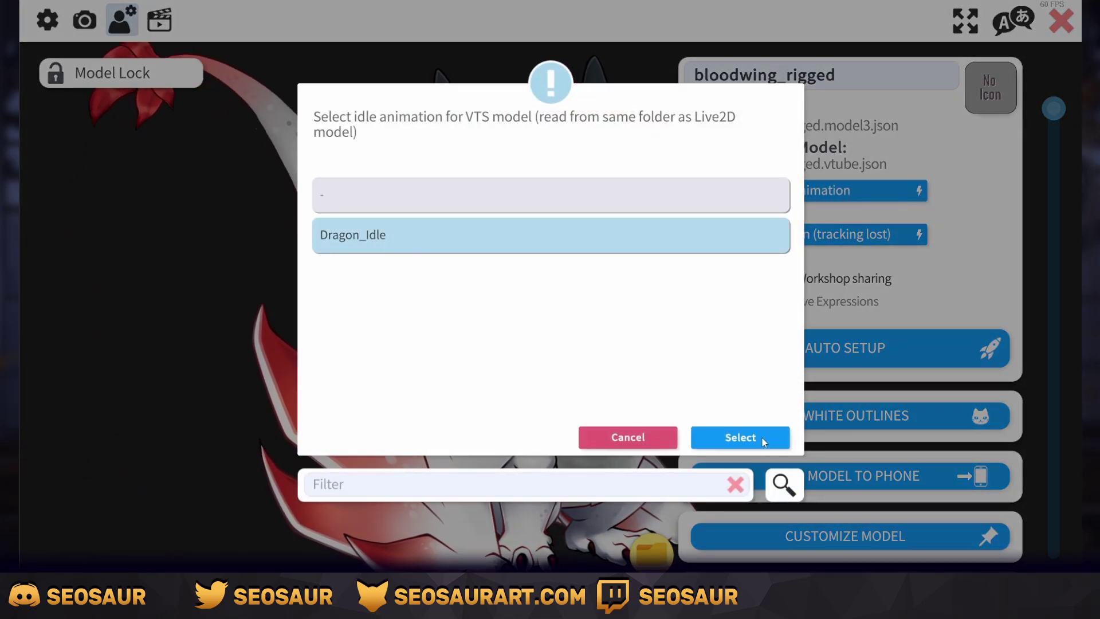
{"action": "left_click", "coordinate": [761, 437]}
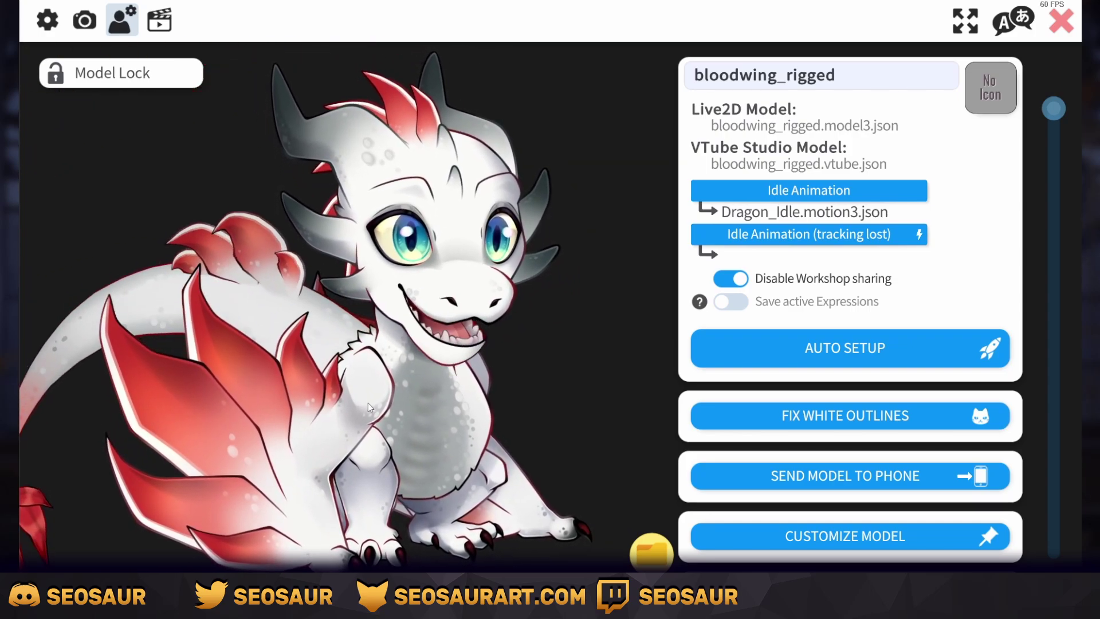
Delete the face rotation, eye and brow tracking parameters
{"action": "scroll", "coordinate": [695, 329], "scroll_direction": "down", "scroll_amount": 8}
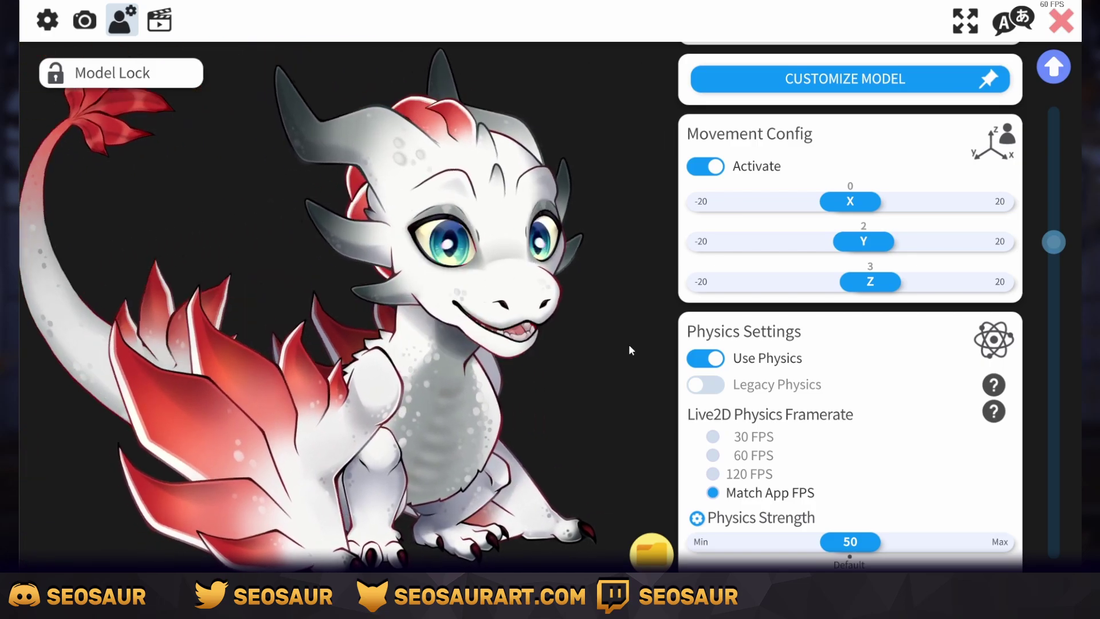
{"action": "left_click_drag", "start_coordinate": [1057, 241], "coordinate": [1028, 346]}
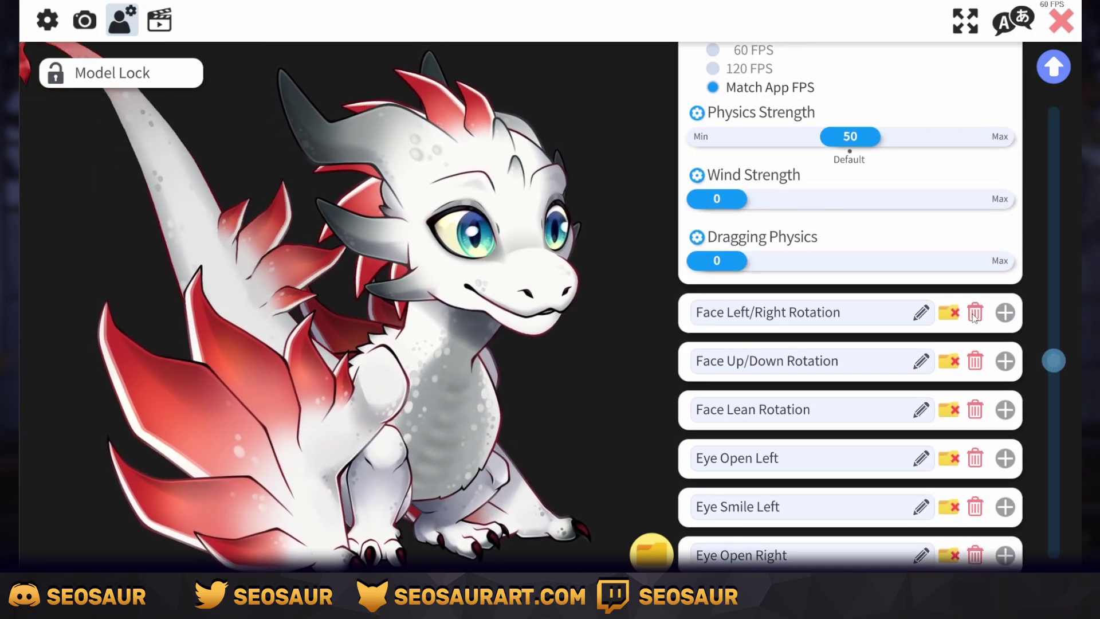
{"action": "left_click", "coordinate": [974, 313]}
{"action": "left_click", "coordinate": [975, 313]}
{"action": "left_click", "coordinate": [975, 313]}
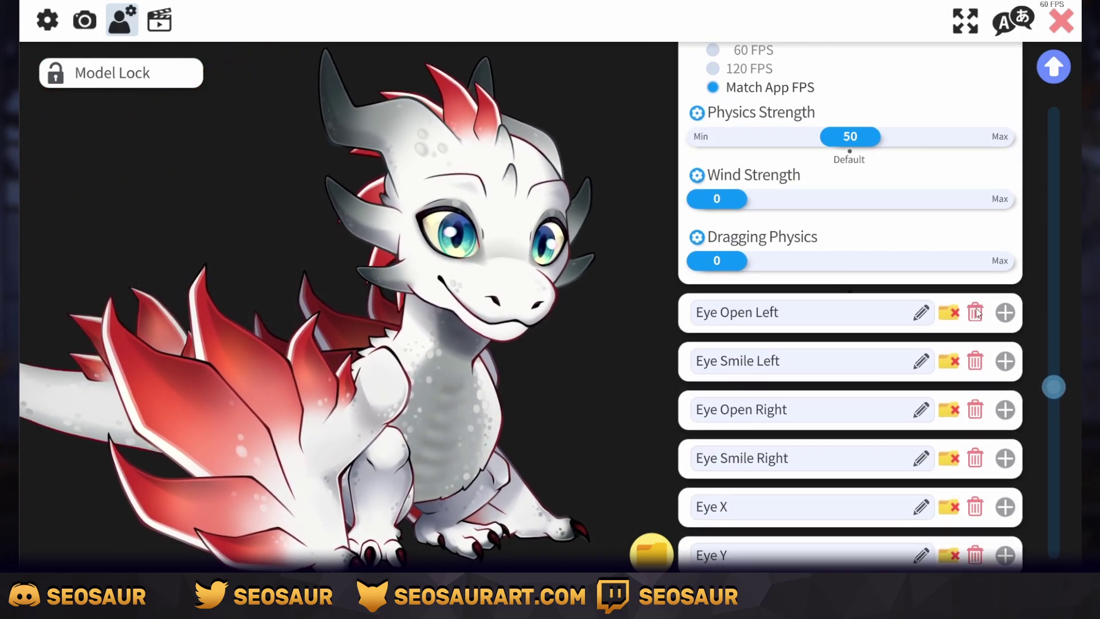
{"action": "left_click", "coordinate": [975, 313]}
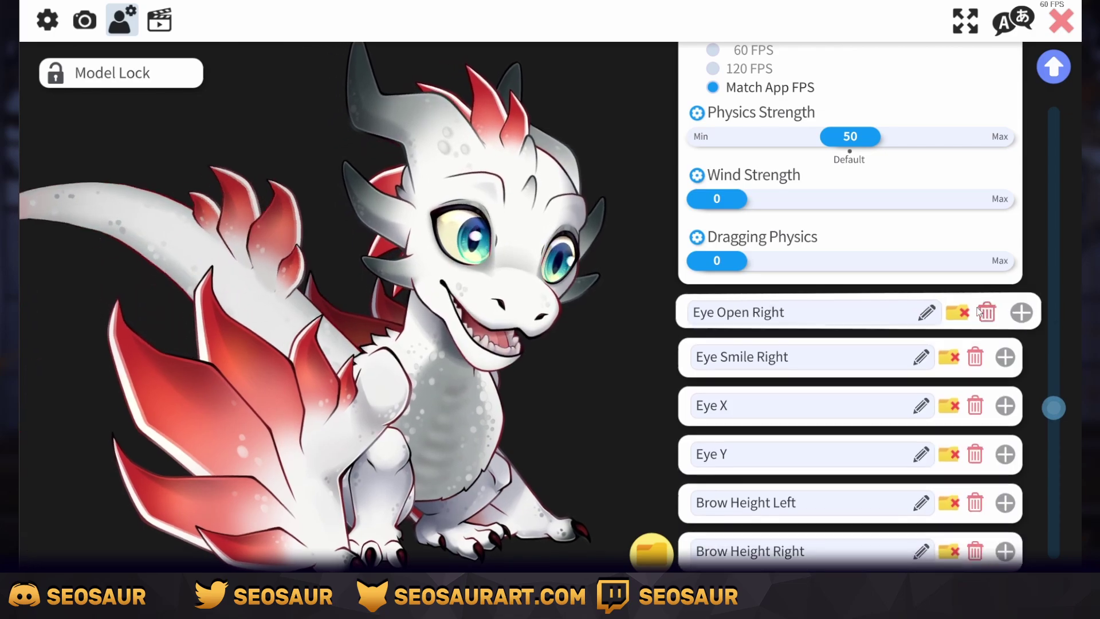
{"action": "left_click", "coordinate": [975, 313]}
{"action": "left_click", "coordinate": [976, 312]}
{"action": "left_click", "coordinate": [976, 312]}
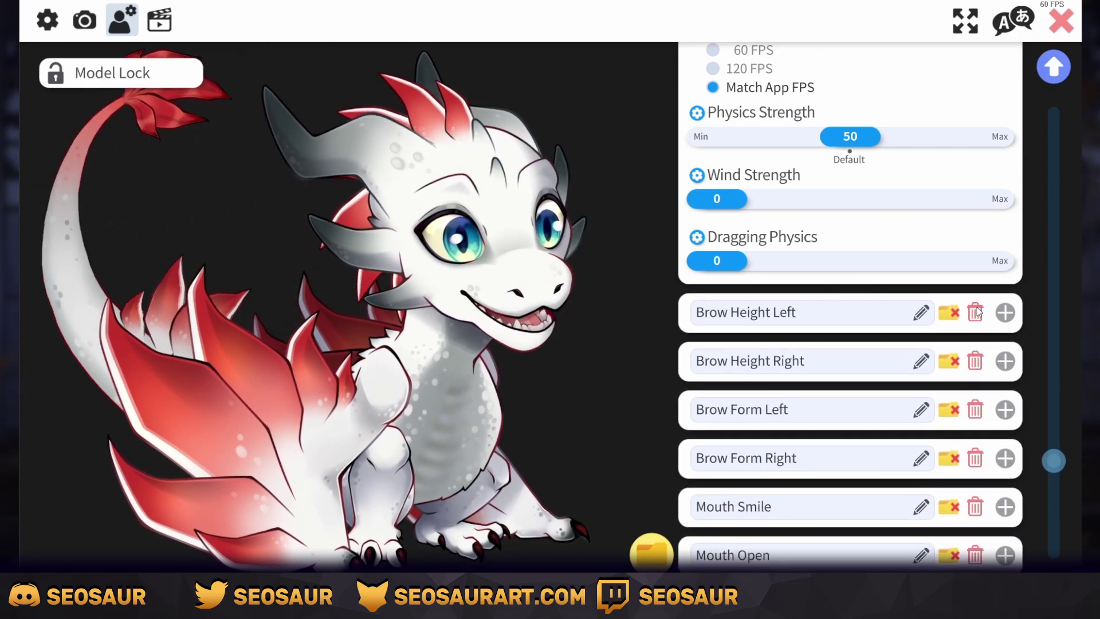
{"action": "left_click", "coordinate": [977, 312]}
{"action": "left_click", "coordinate": [976, 312]}
{"action": "left_click", "coordinate": [977, 312]}
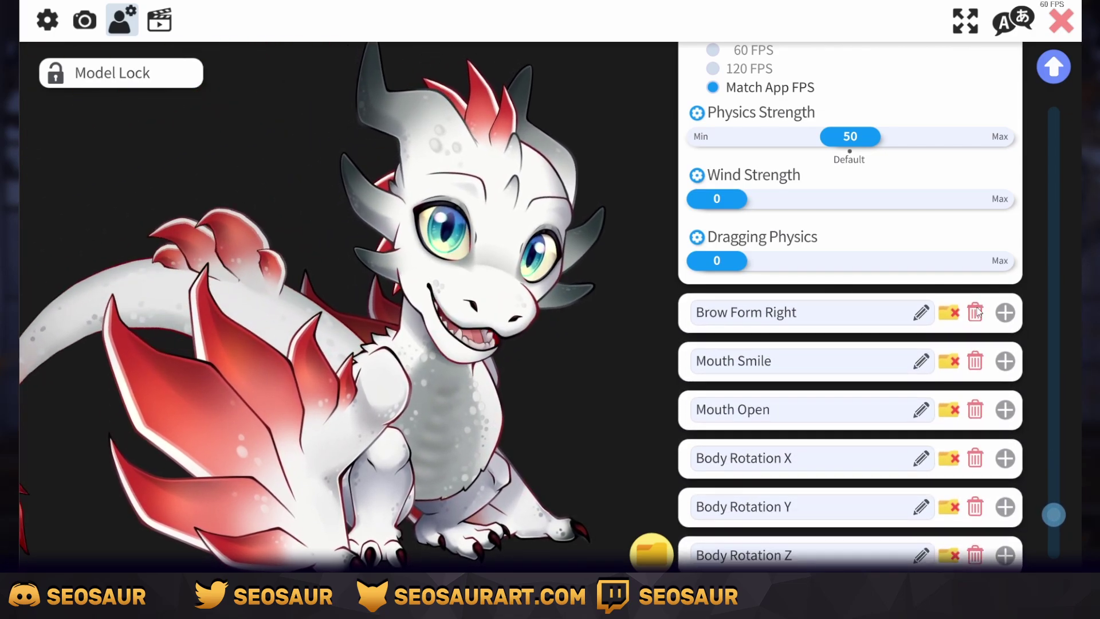
{"action": "left_click", "coordinate": [976, 312]}
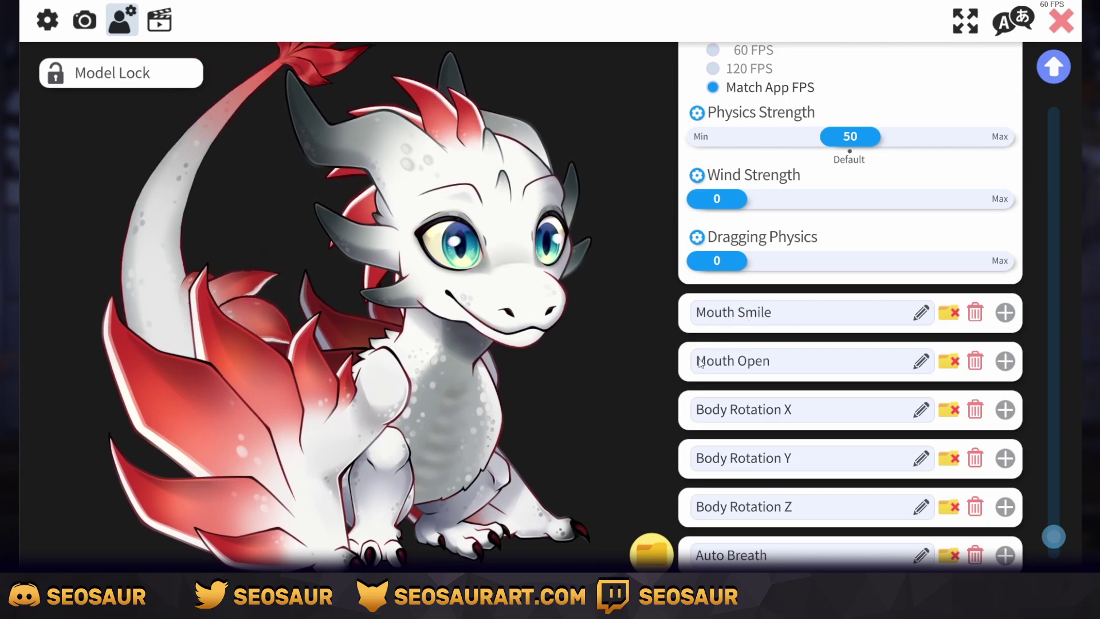
Delete the Body Rotation X, Y, Z and Auto Breath parameters
{"action": "left_click", "coordinate": [976, 412]}
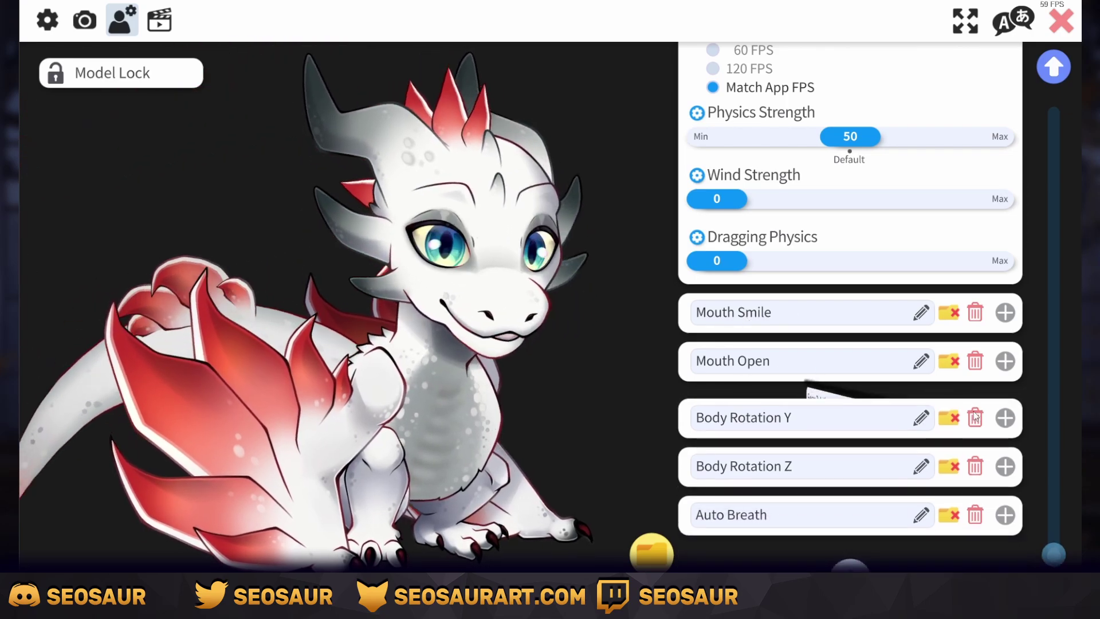
{"action": "left_click", "coordinate": [975, 415]}
{"action": "left_click", "coordinate": [977, 464]}
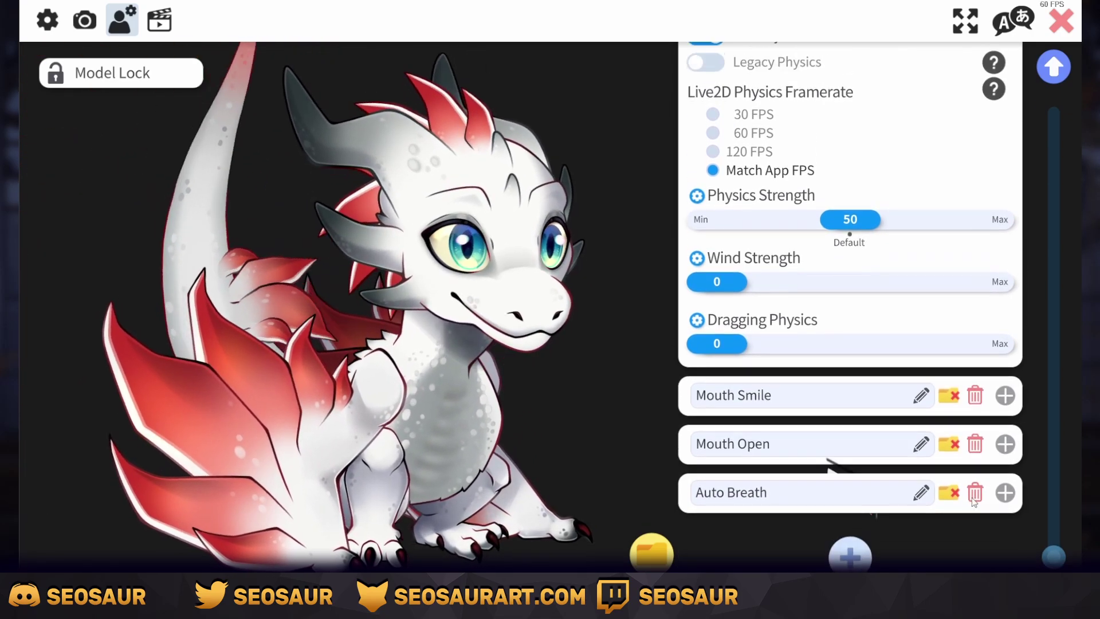
{"action": "left_click", "coordinate": [975, 514]}
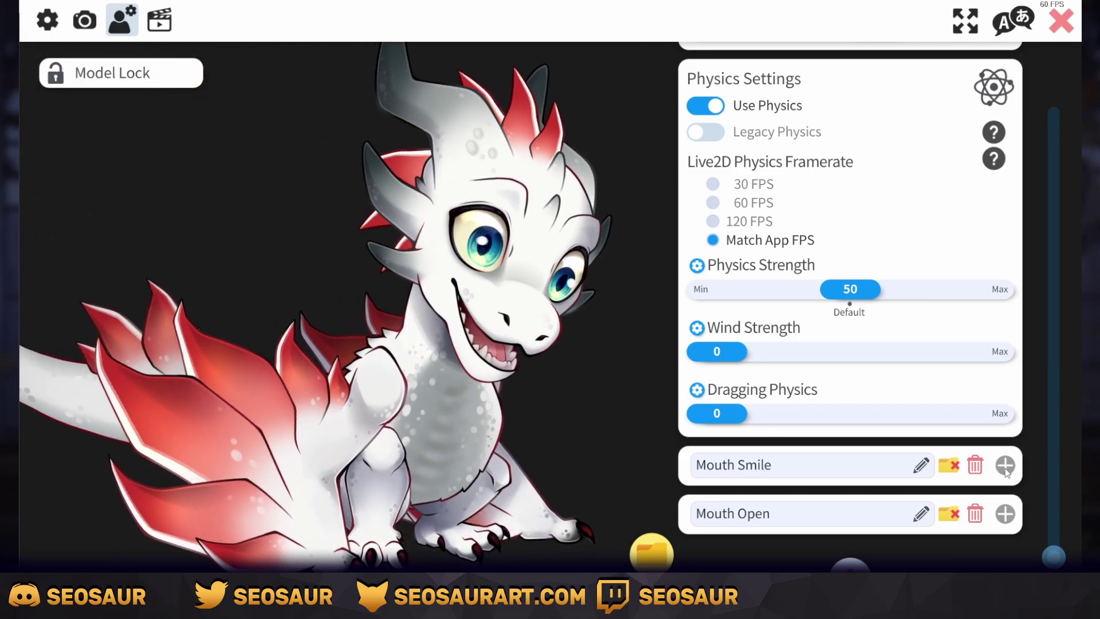
Set the Mouth Smile and Mouth Open inputs to '-', then switch to VTS P.O.G
{"action": "left_click", "coordinate": [1005, 467]}
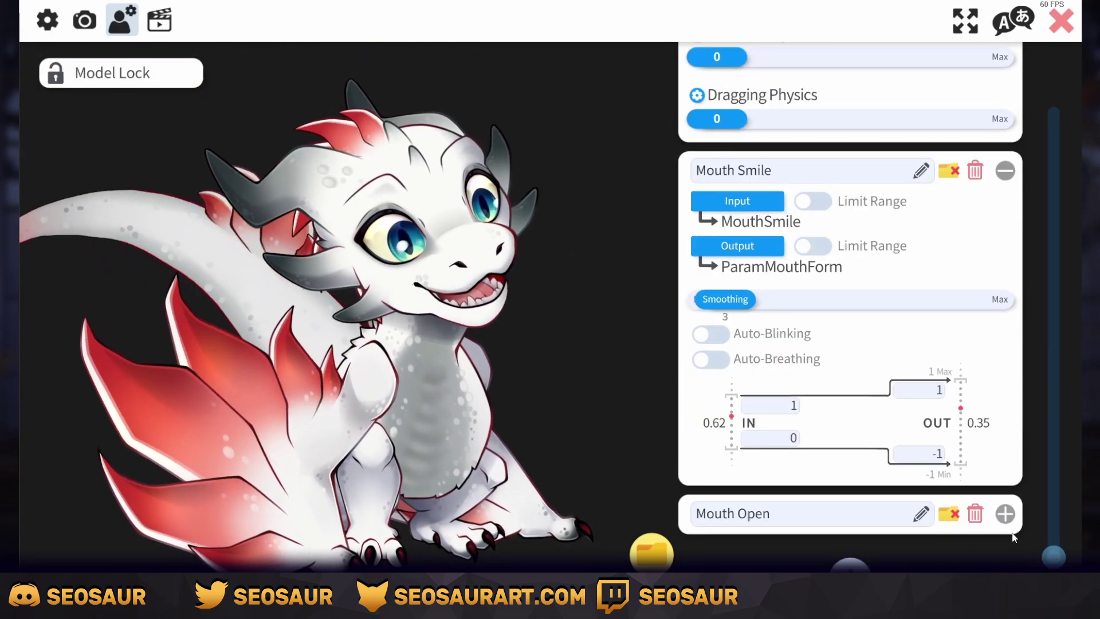
{"action": "left_click", "coordinate": [1005, 514]}
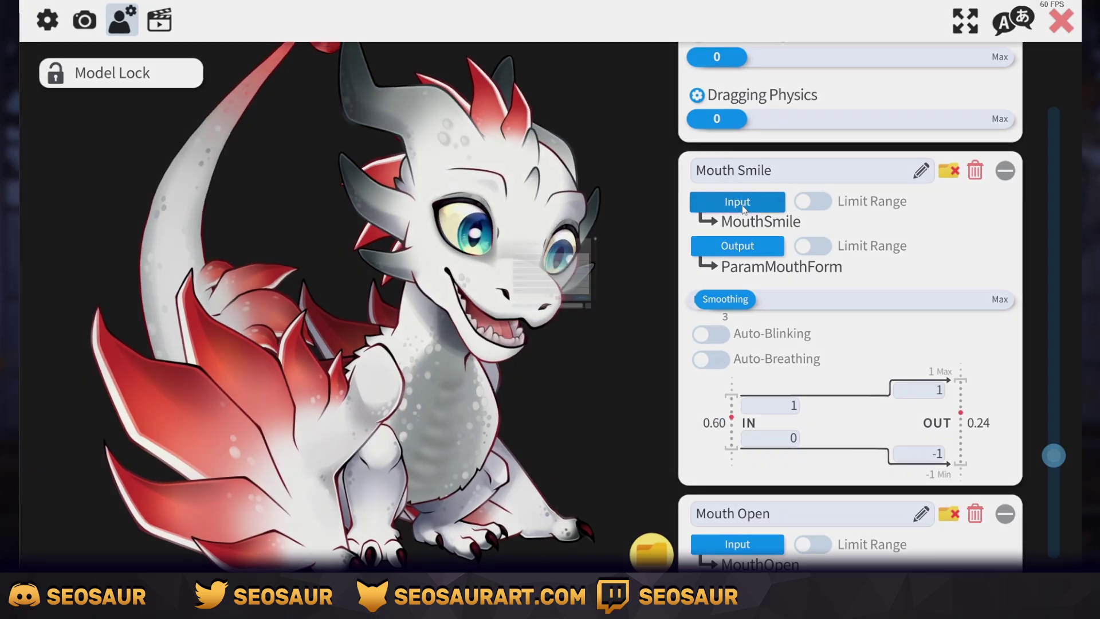
{"action": "left_click", "coordinate": [742, 209]}
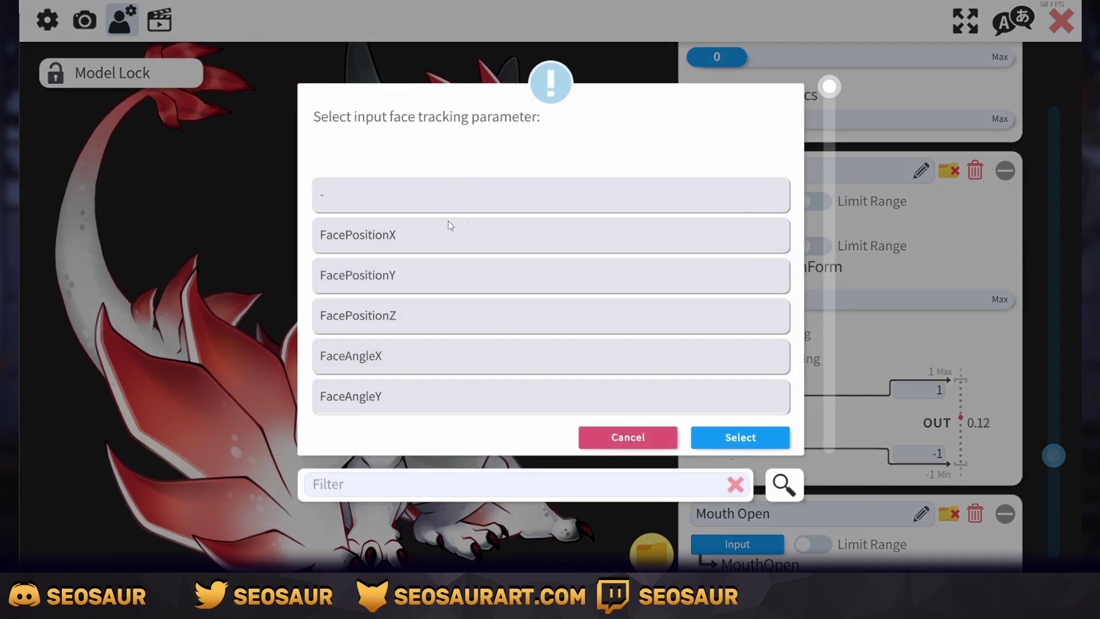
{"action": "left_click", "coordinate": [458, 192]}
{"action": "left_click", "coordinate": [745, 437]}
{"action": "scroll", "coordinate": [839, 437], "scroll_direction": "down", "scroll_amount": 2}
{"action": "left_click", "coordinate": [737, 404]}
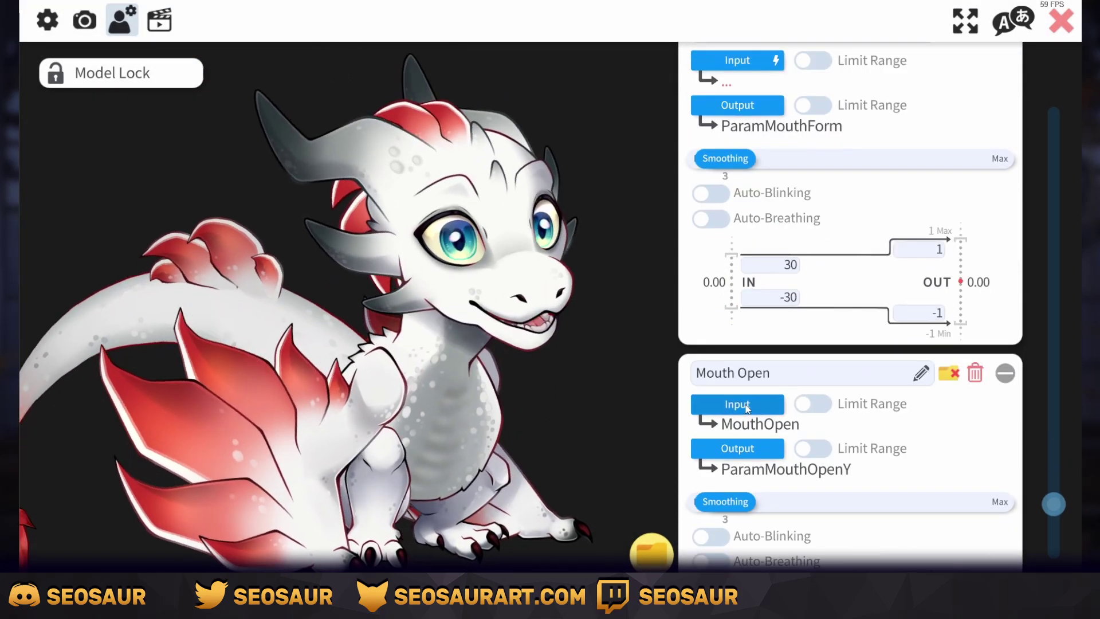
{"action": "left_click", "coordinate": [739, 436]}
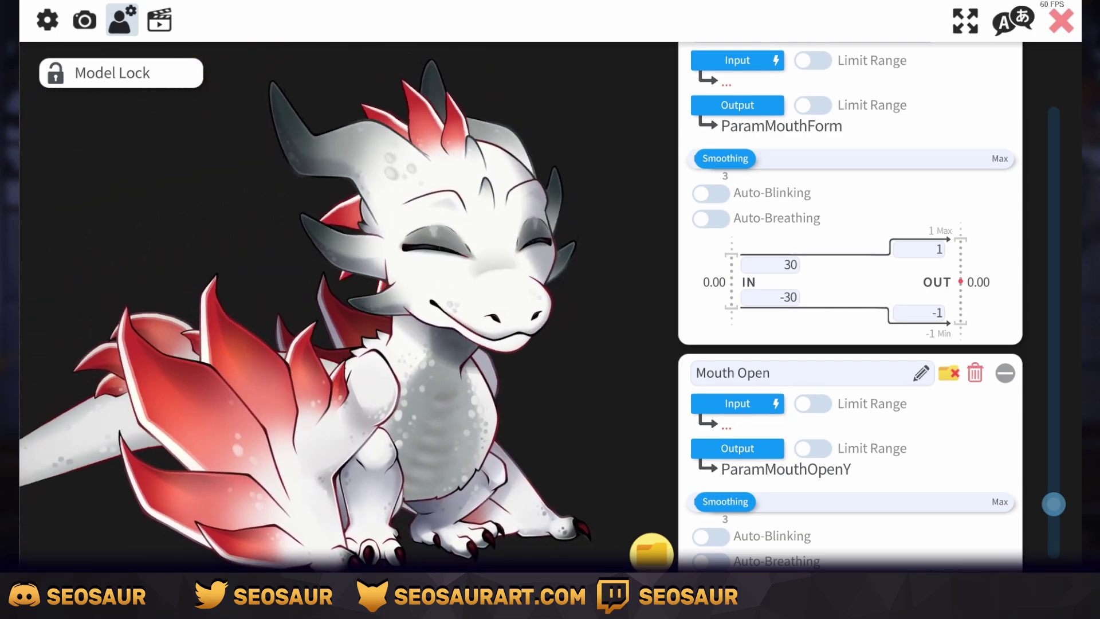
{"action": "key", "text": "alt+Tab"}
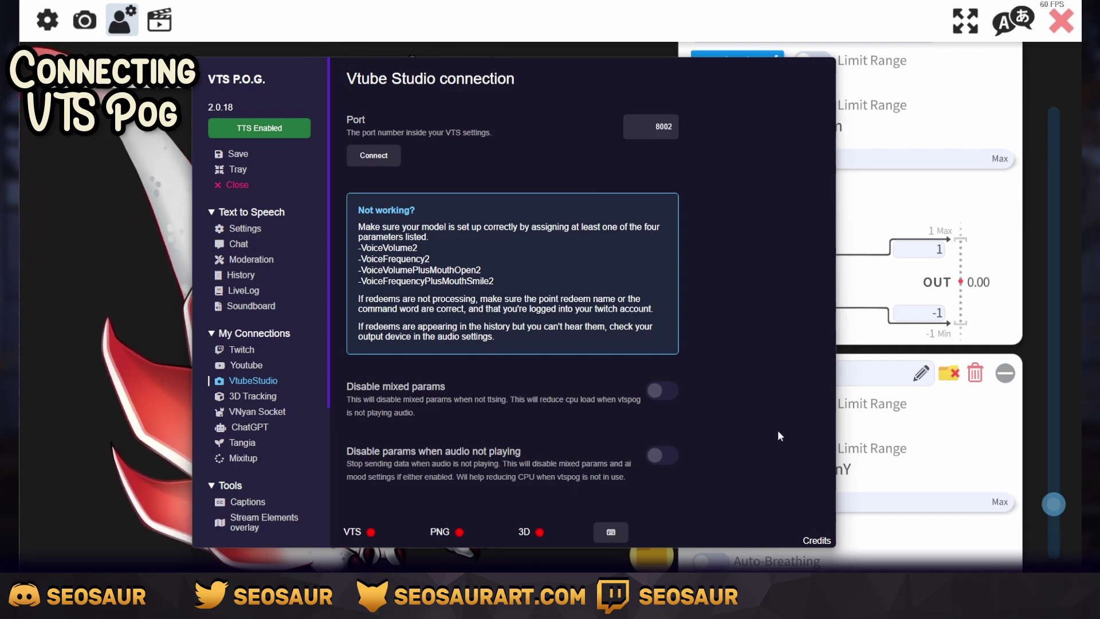